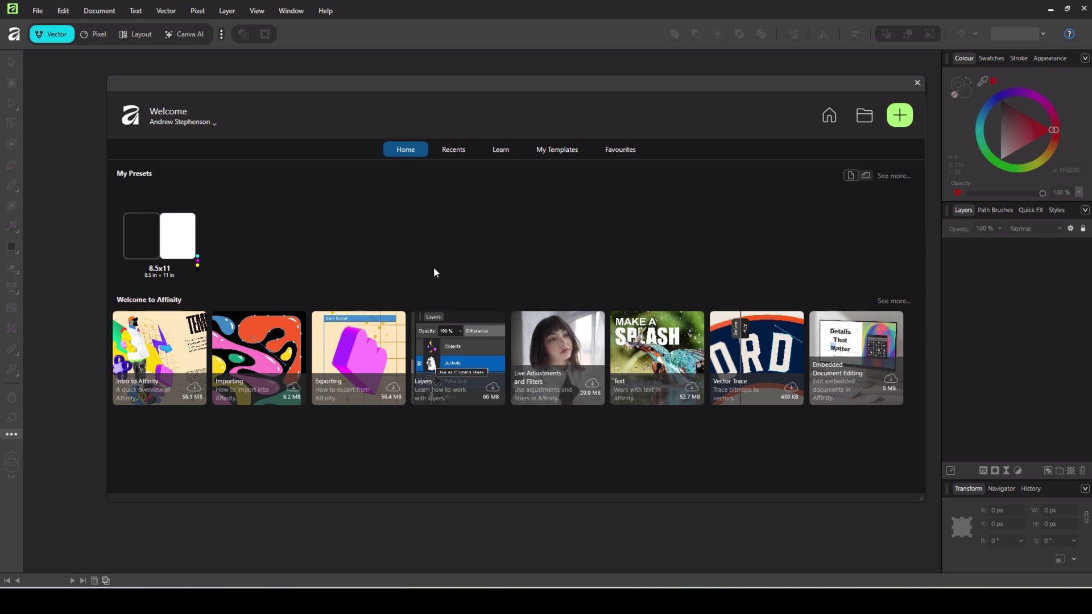
Step: Open the new document setup and look through the available page size presets
key(ctrl+n)
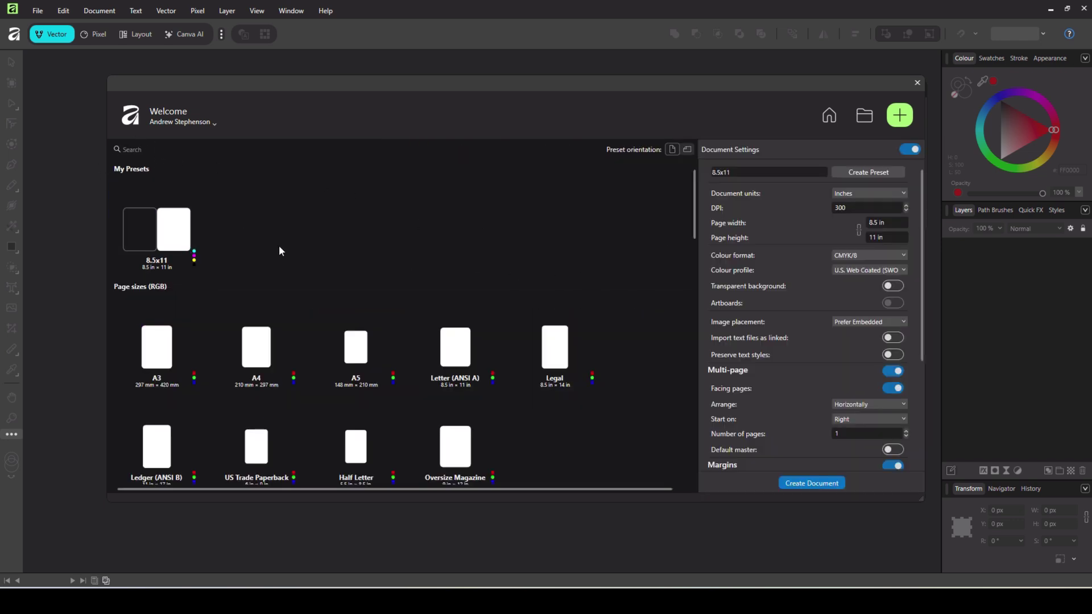
scroll(657, 332, down, 2)
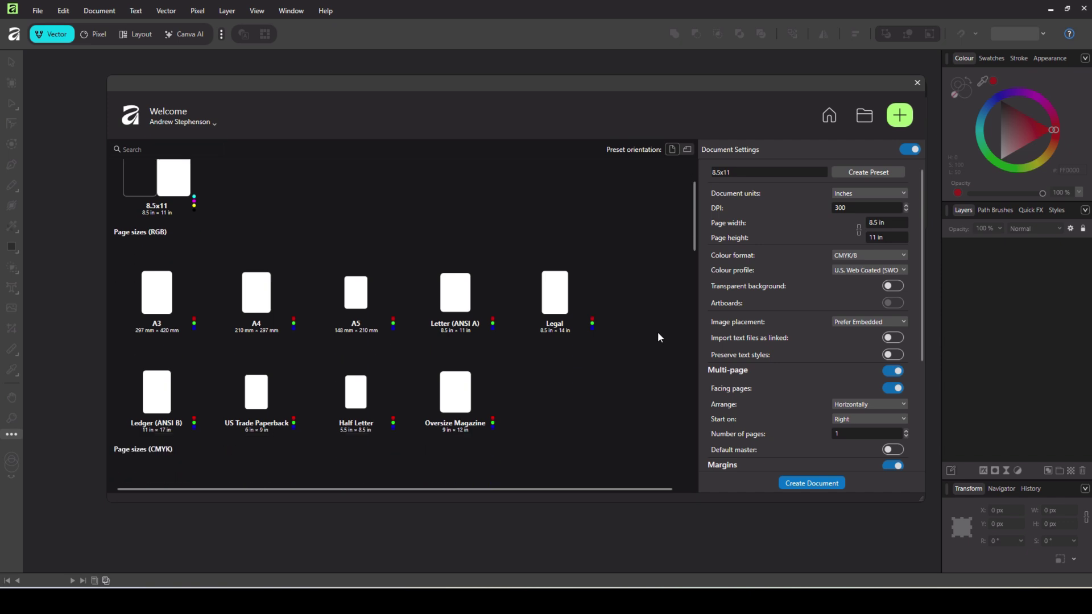
scroll(657, 337, down, 10)
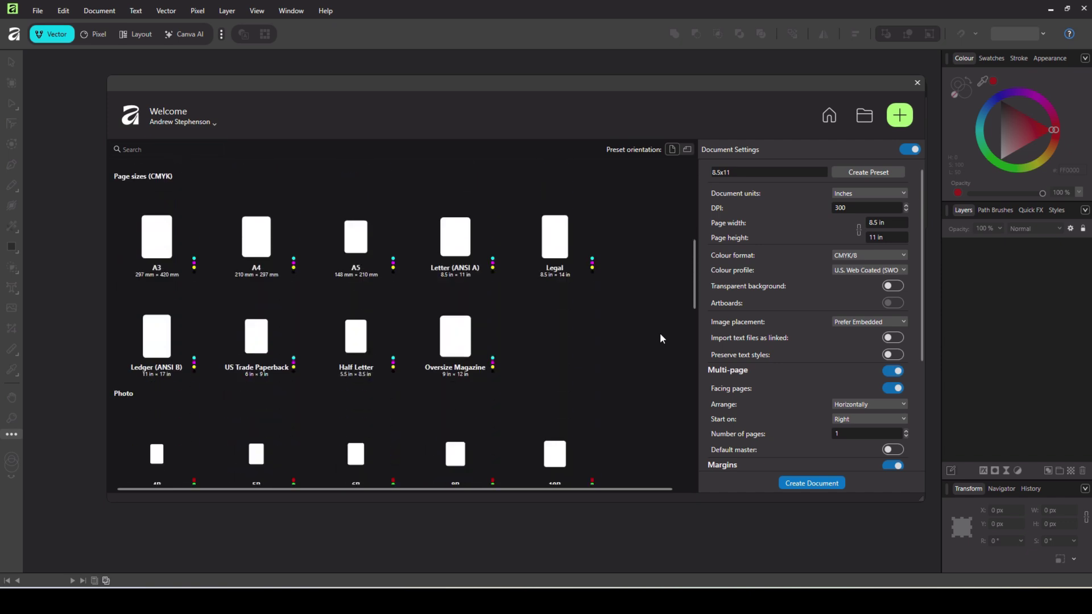
scroll(661, 338, down, 10)
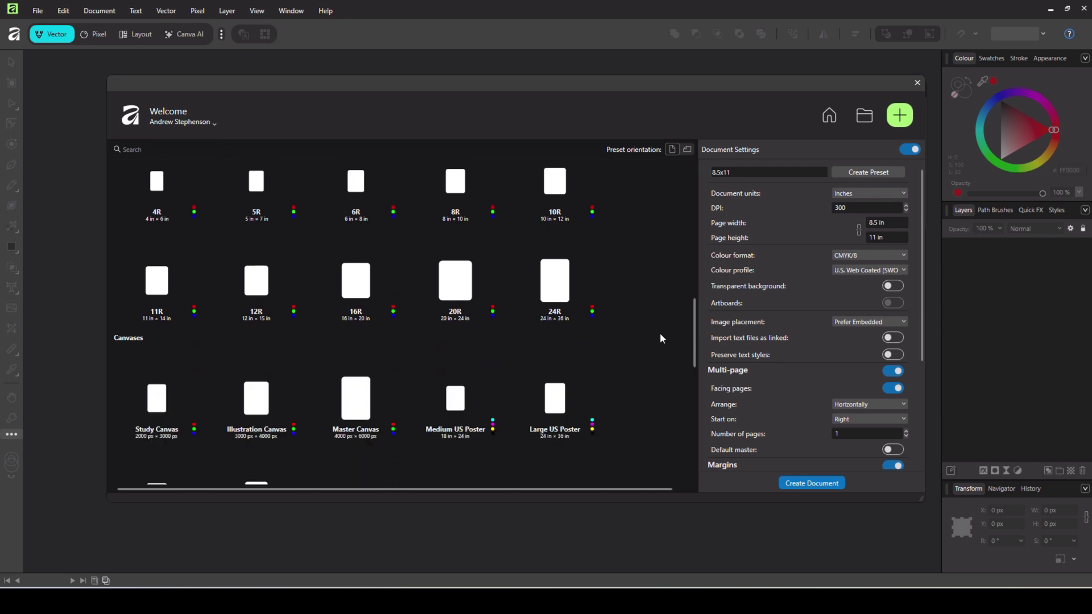
scroll(661, 338, down, 15)
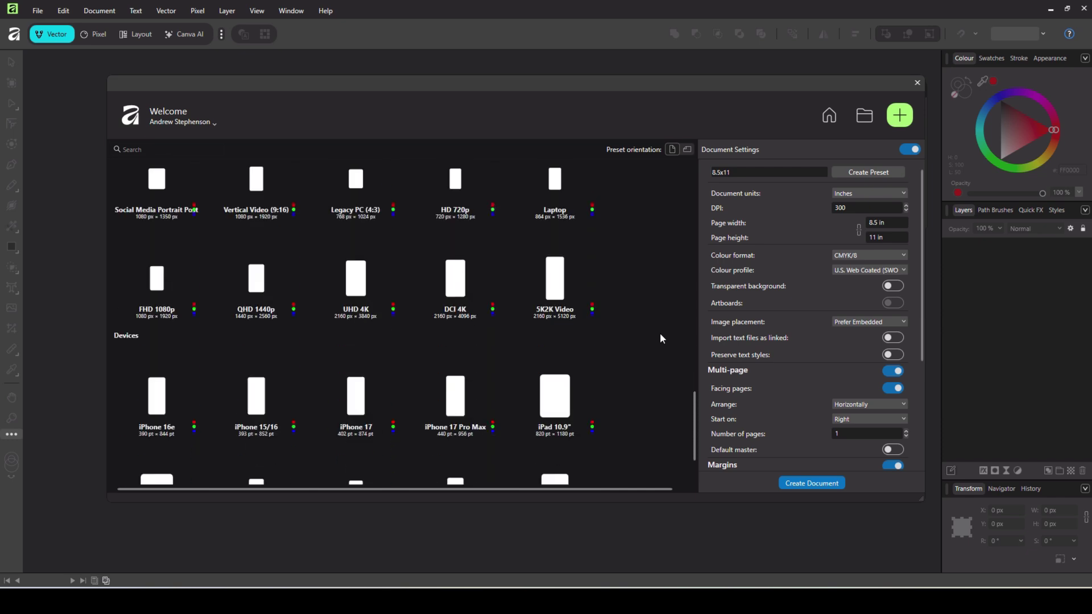
scroll(660, 339, down, 2)
drag(695, 418, 693, 161)
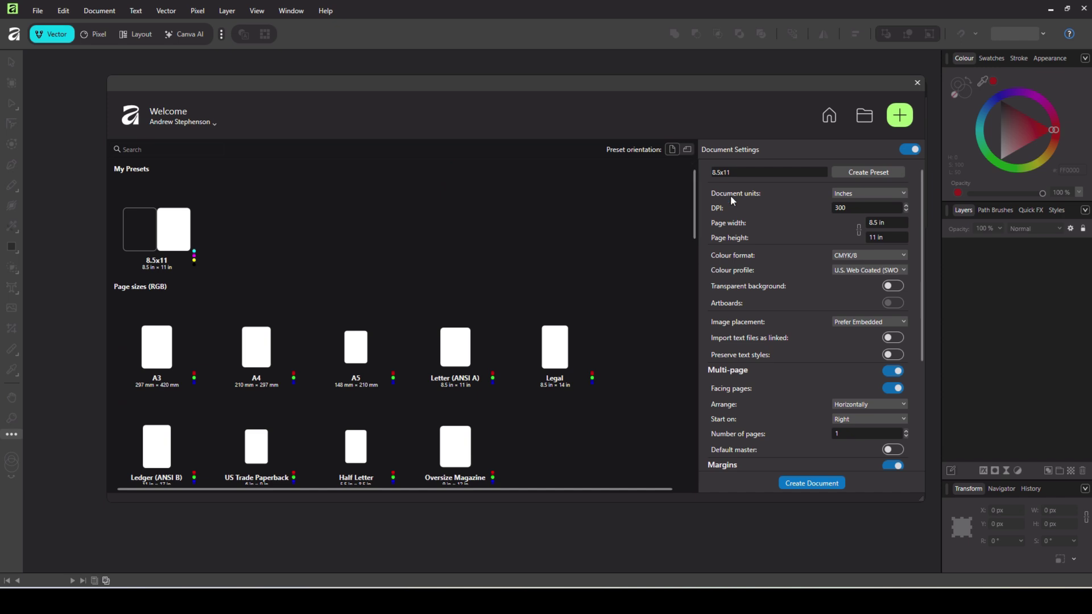
Step: Review the settings of the custom 8.5x11 preset and check KDP's minimum margin table in the browser
click(163, 235)
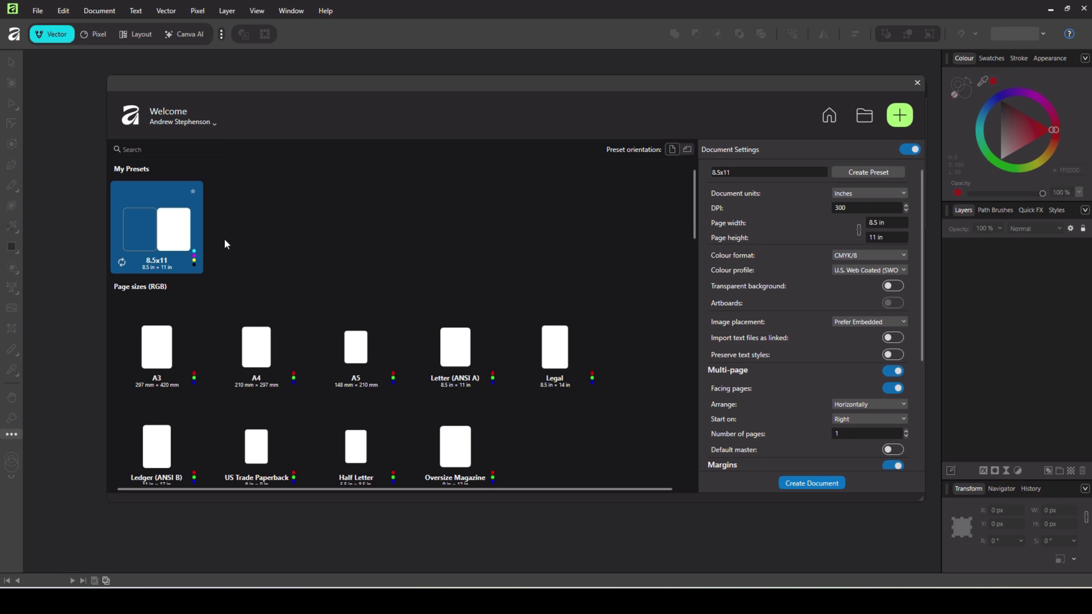
scroll(831, 274, down, 2)
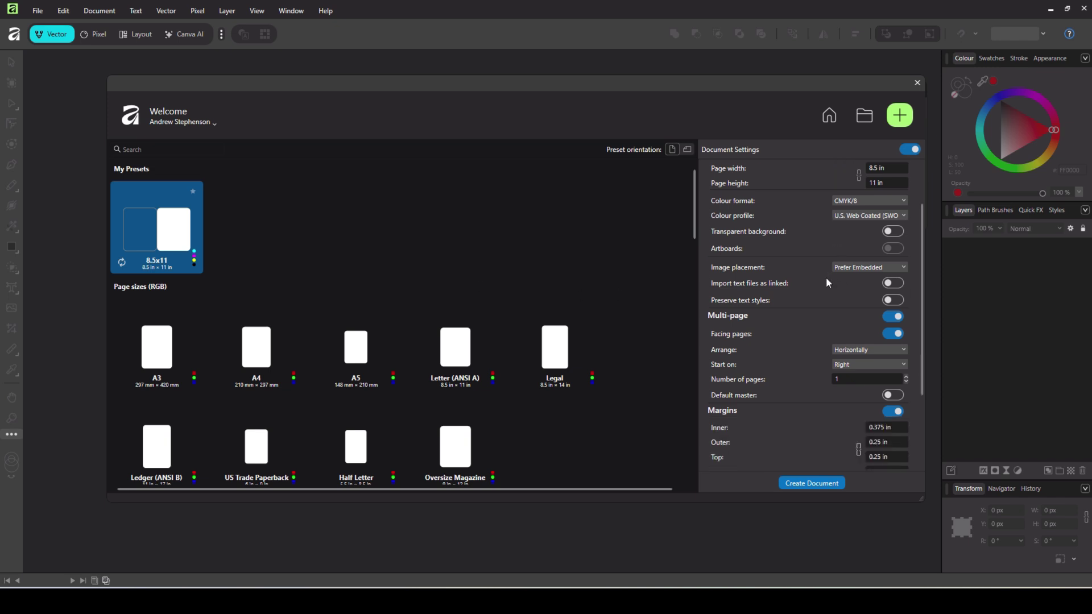
scroll(809, 289, down, 3)
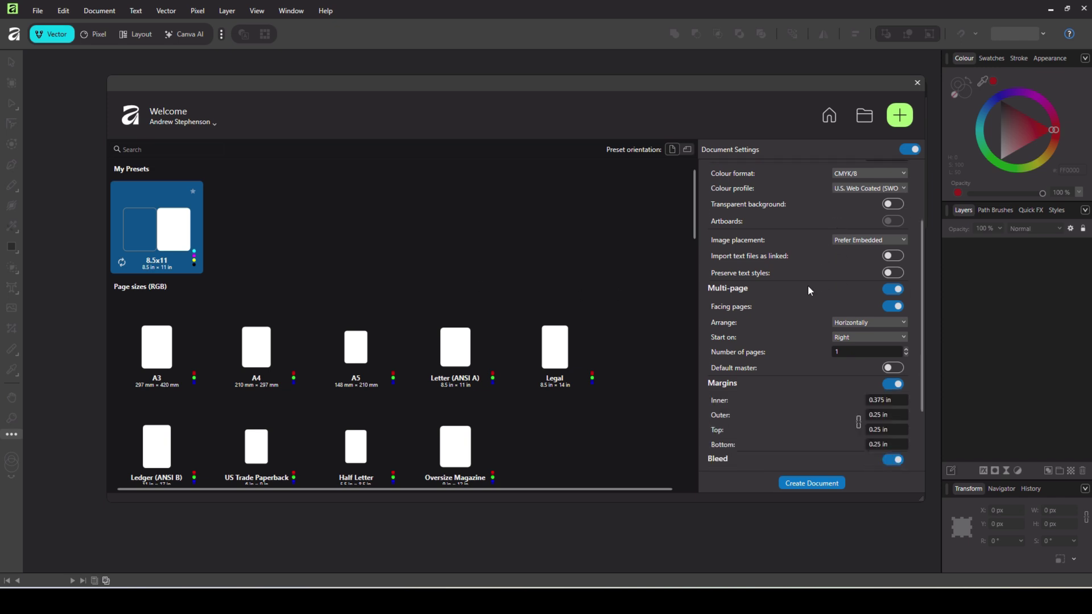
scroll(810, 290, down, 1)
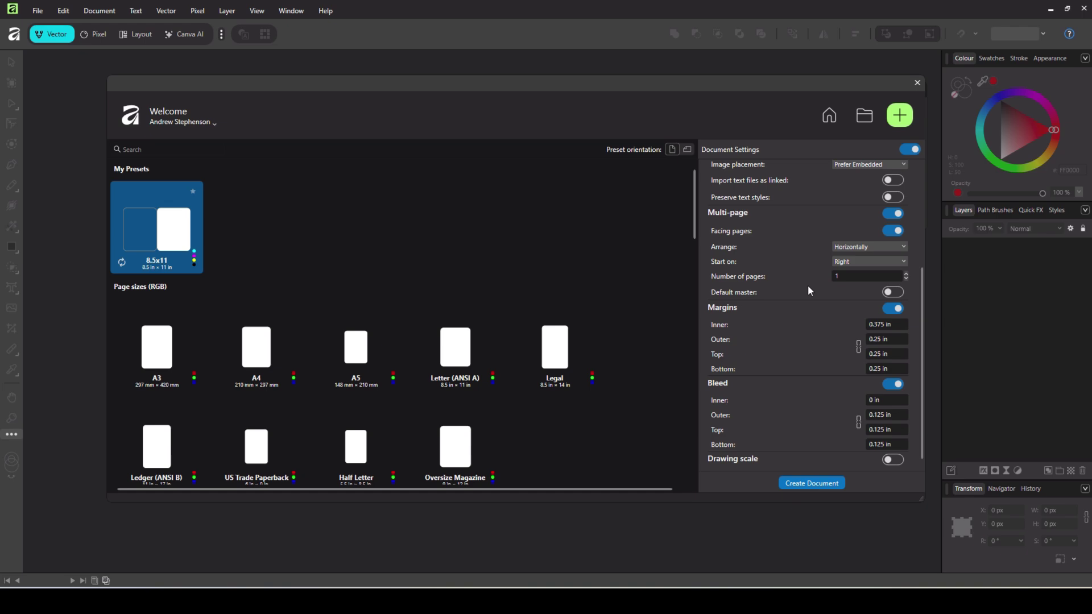
scroll(807, 285, up, 6)
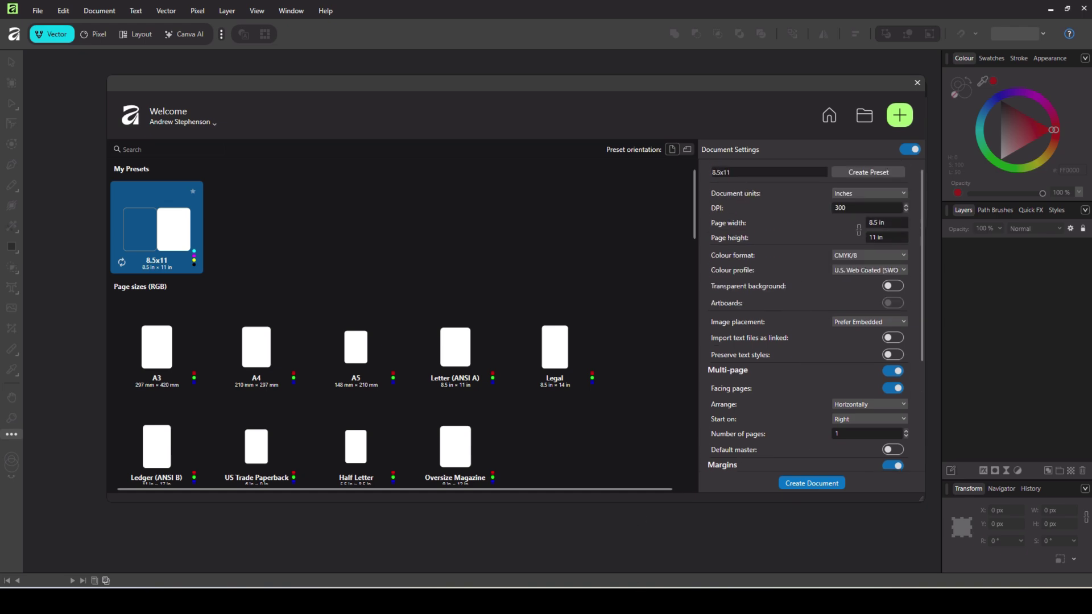
key(alt+Tab)
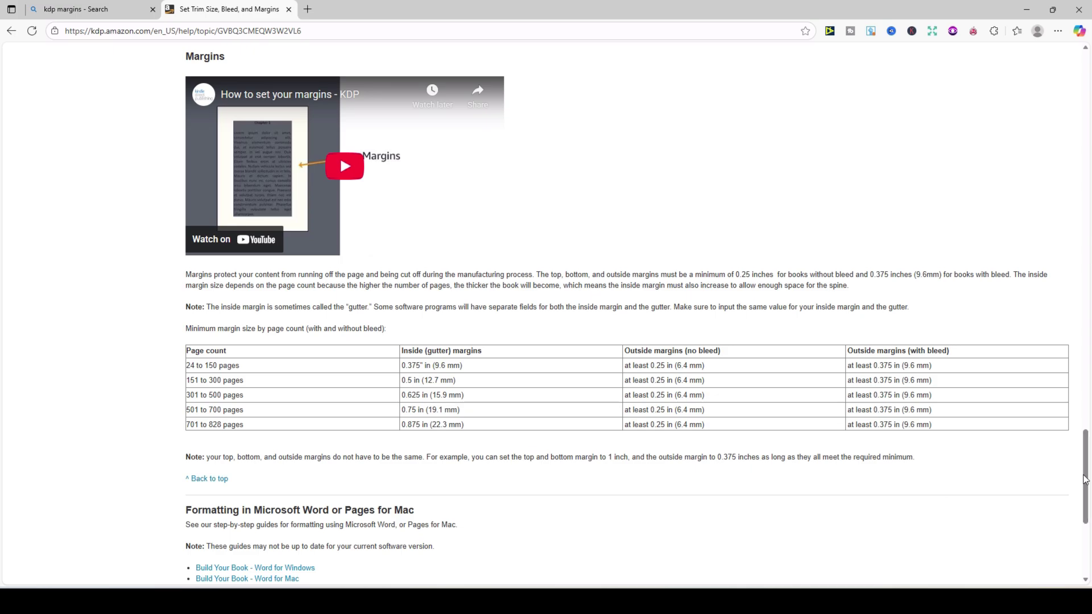
click(755, 583)
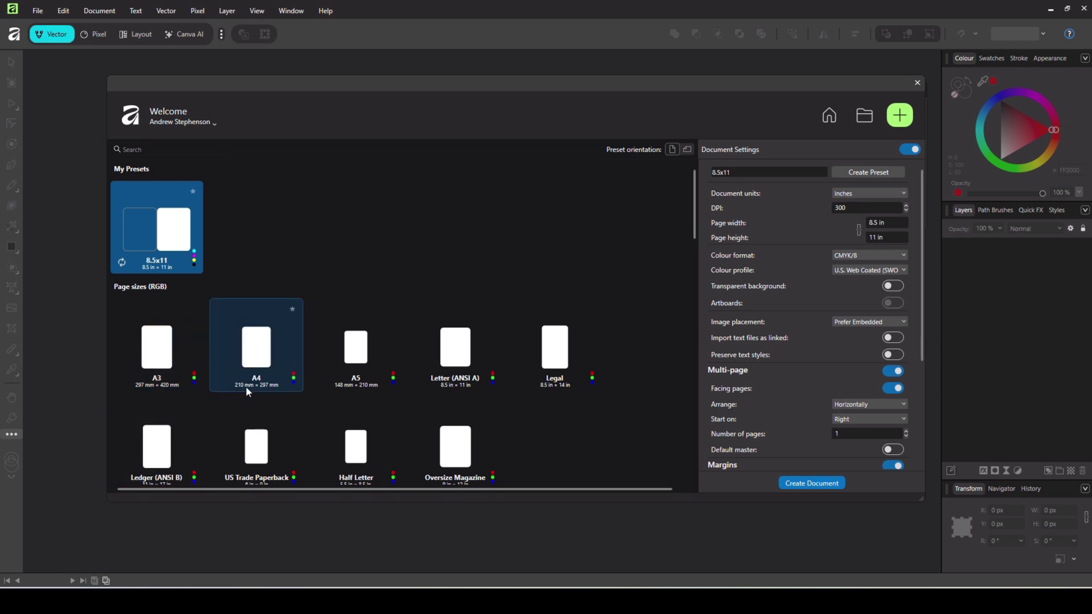
Step: Starting from the RGB A4 preset, name the document 6x9 and set its units to inches
click(259, 356)
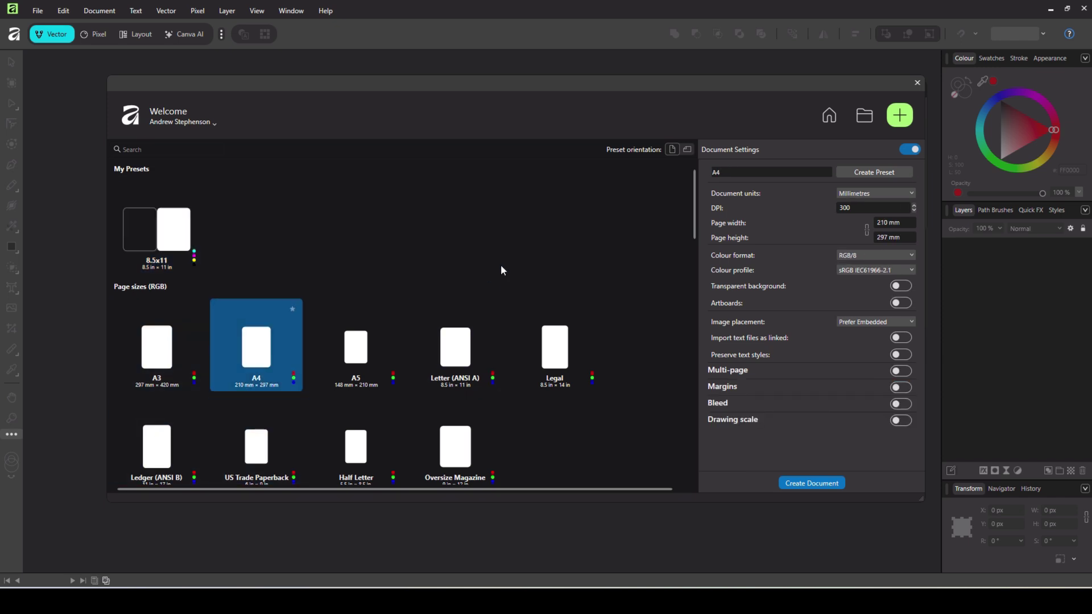
click(755, 168)
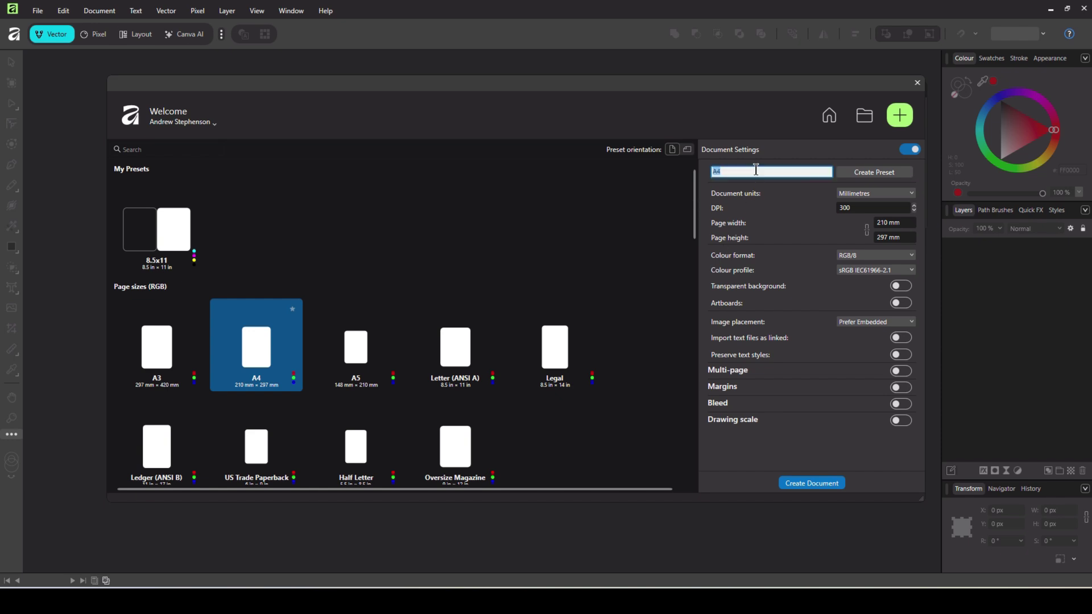
text(6x9)
click(867, 194)
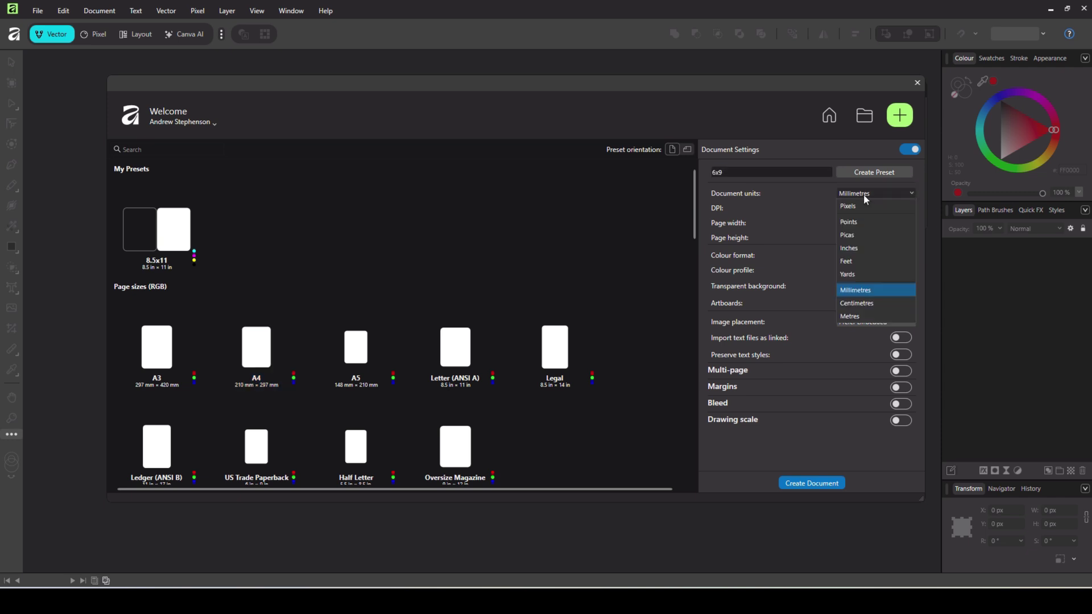
click(858, 248)
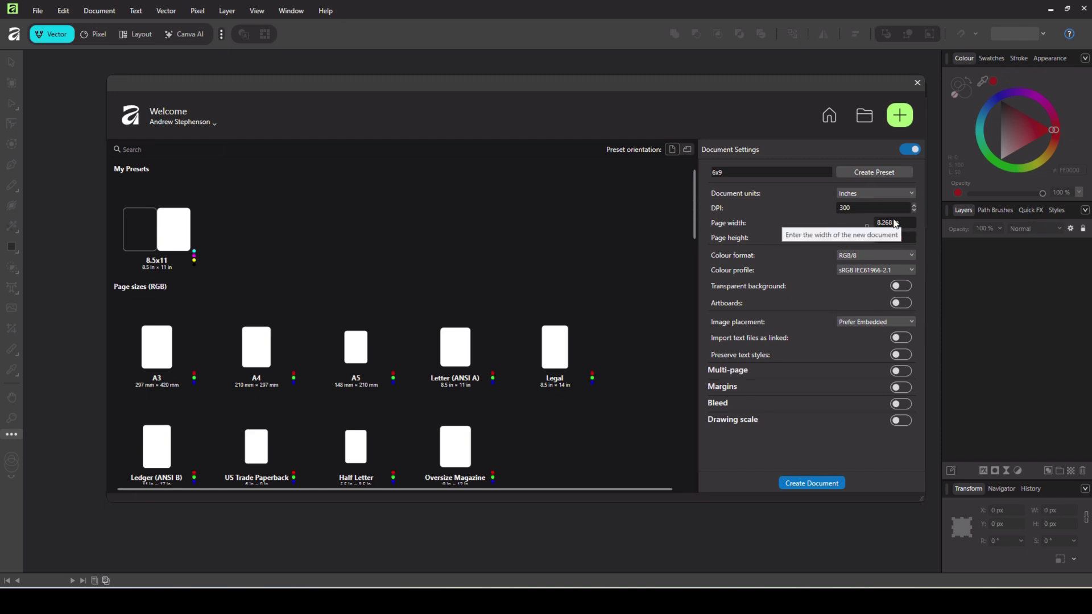
Step: Set the page size to 6 in wide by 9 in high and the colour format to CMYK/8
click(894, 222)
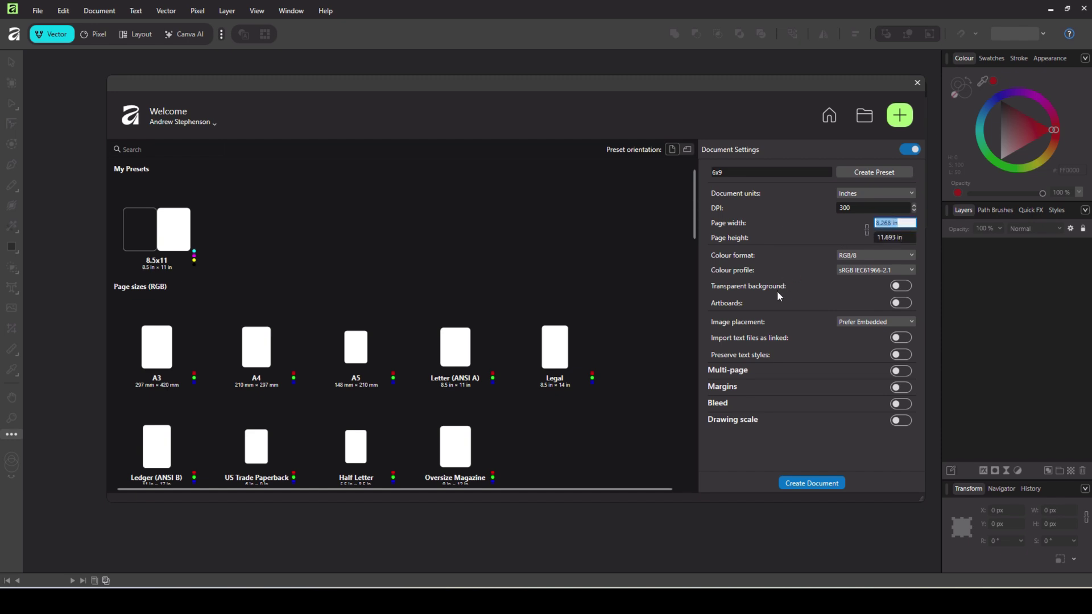
text(6)
key(Tab)
text(9)
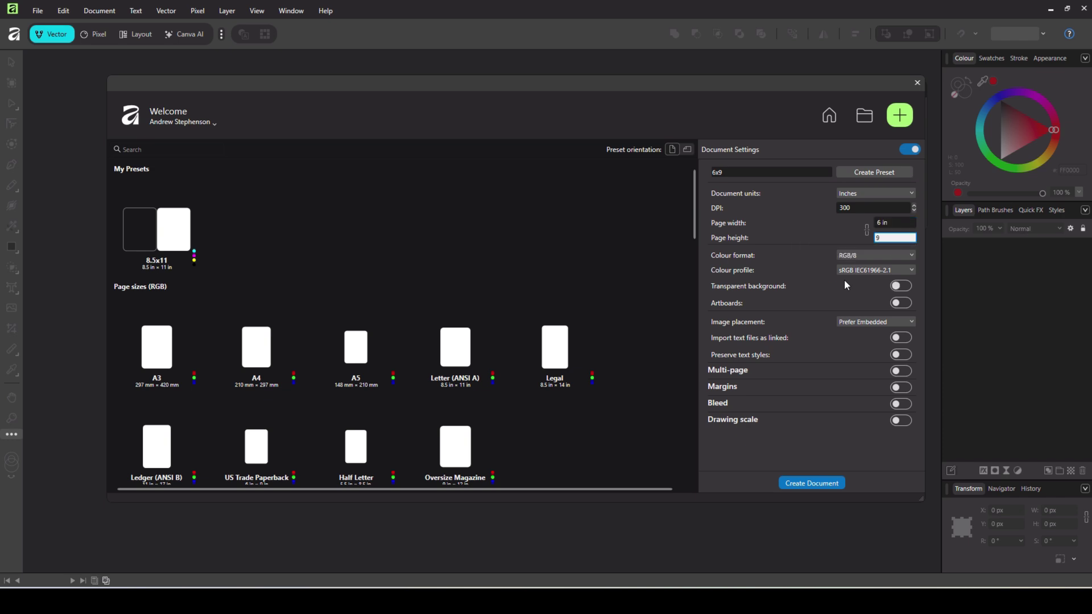
click(860, 255)
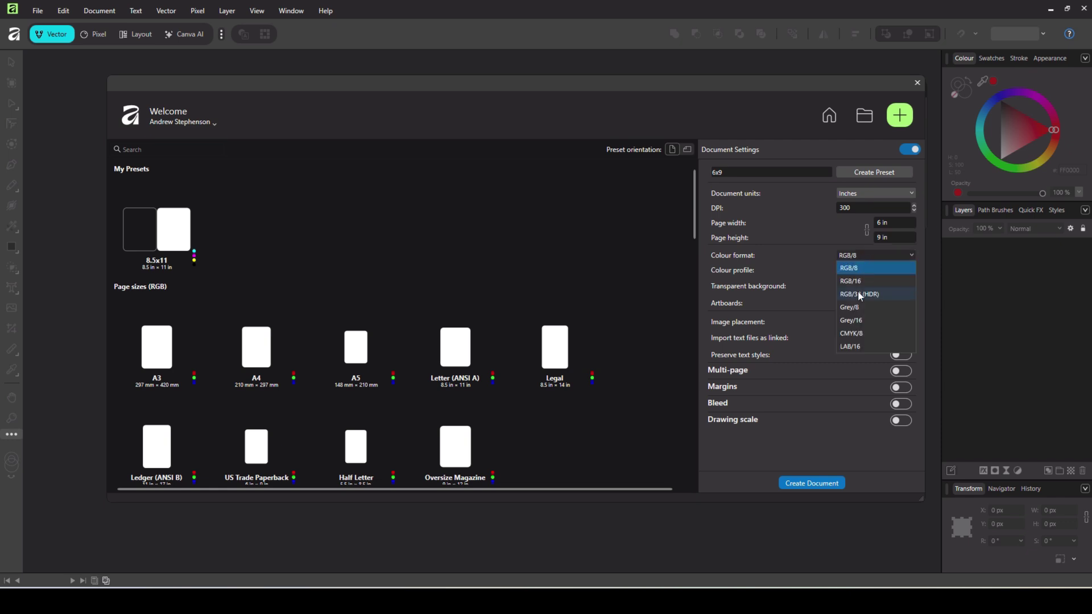
click(849, 334)
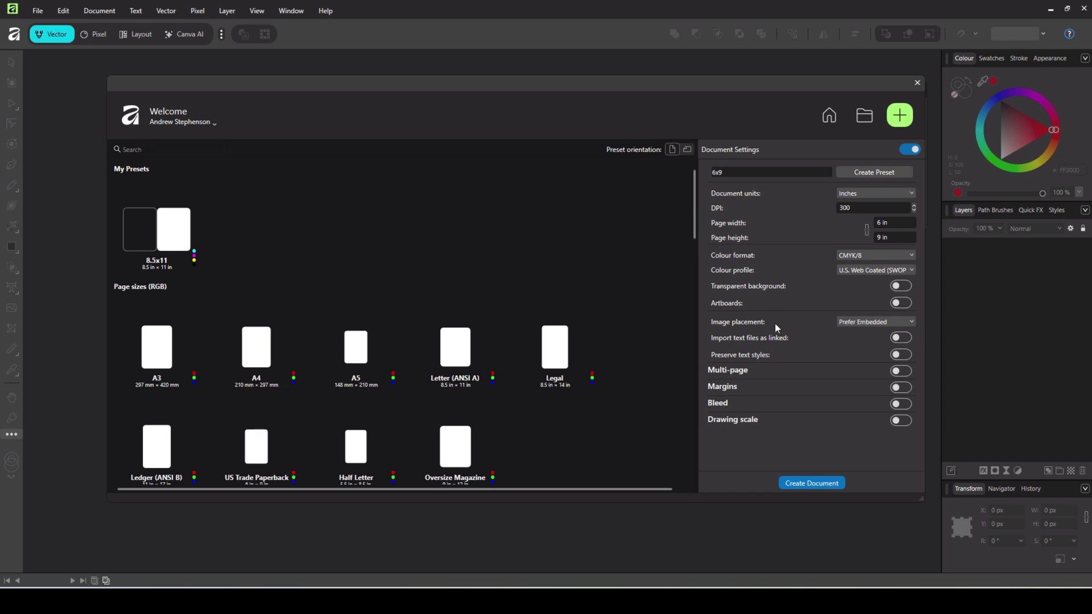
click(860, 319)
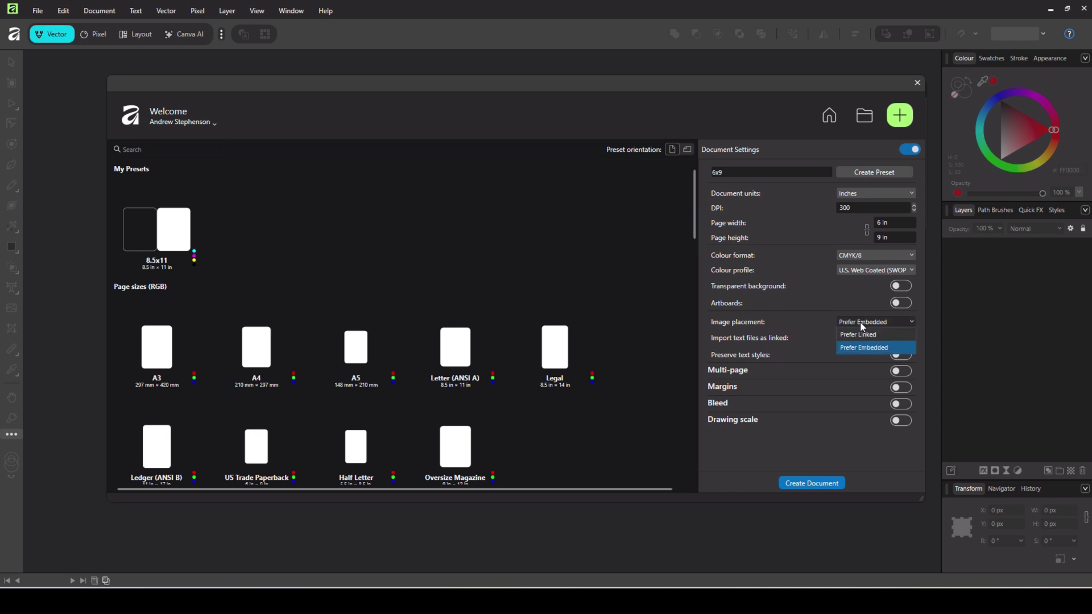
click(859, 322)
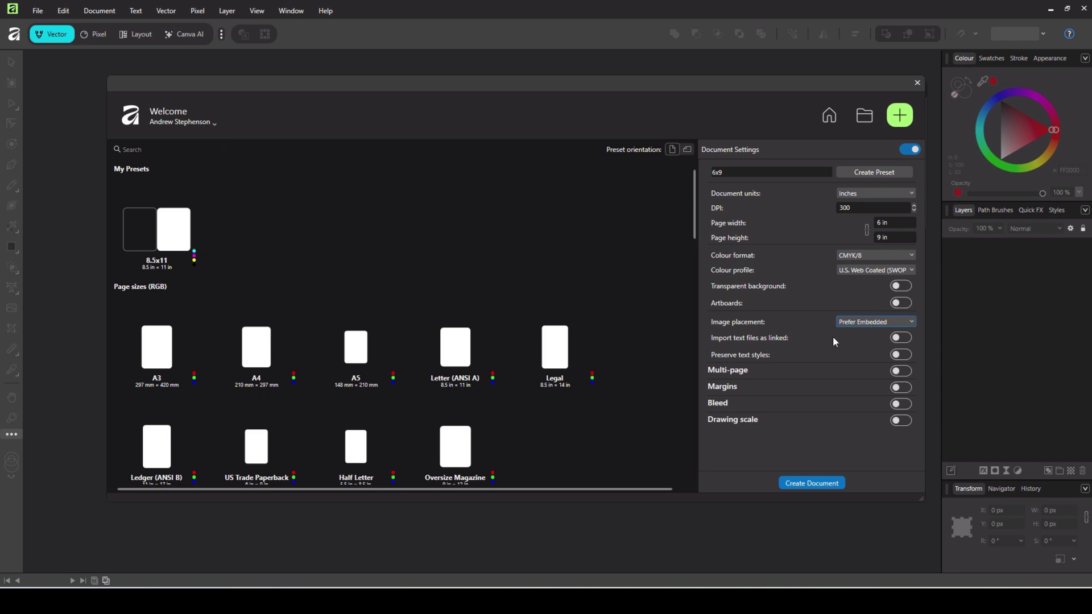
click(876, 323)
click(876, 324)
Step: Make the document multi-page with facing pages and enable its margins
click(904, 372)
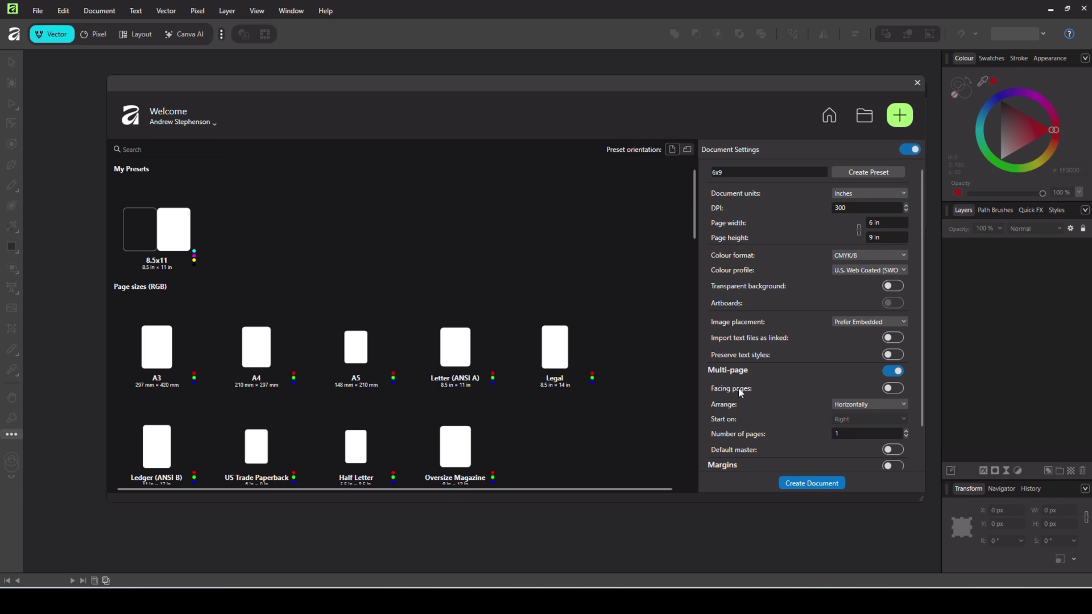
scroll(850, 373, down, 1)
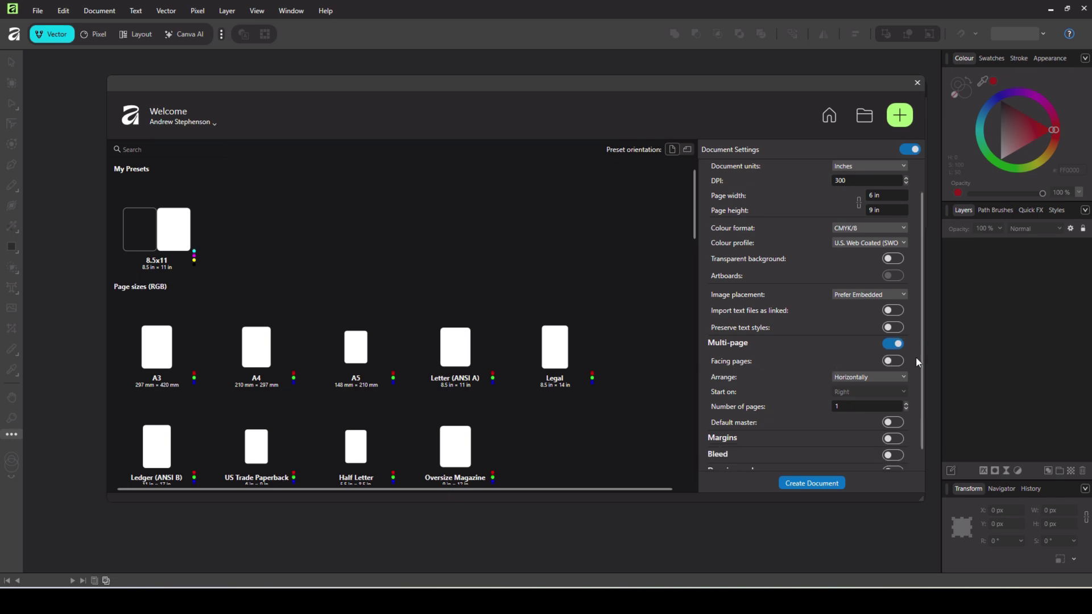
click(893, 361)
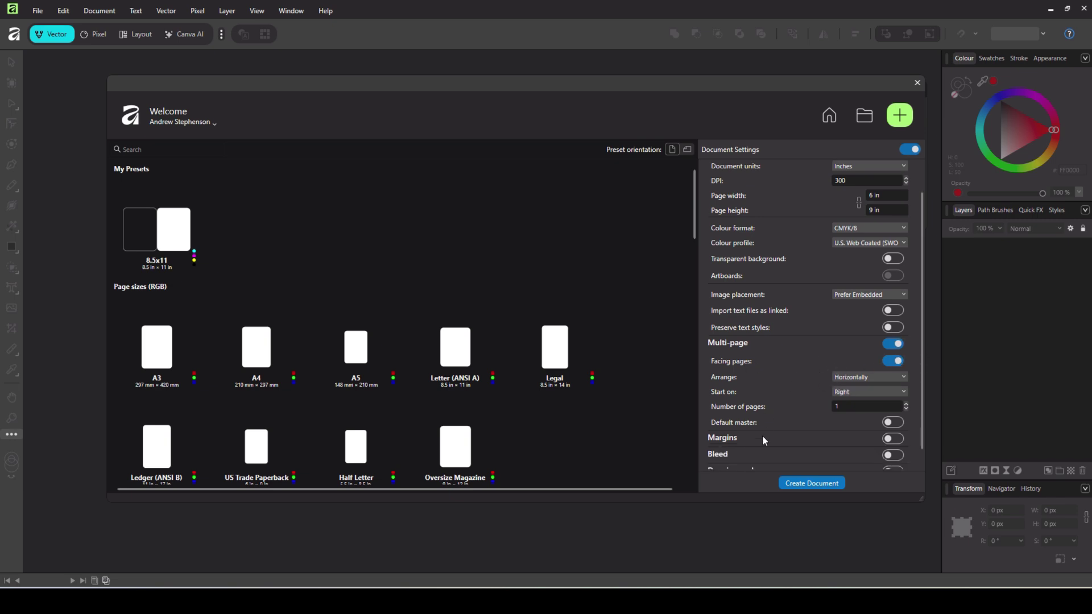
click(890, 438)
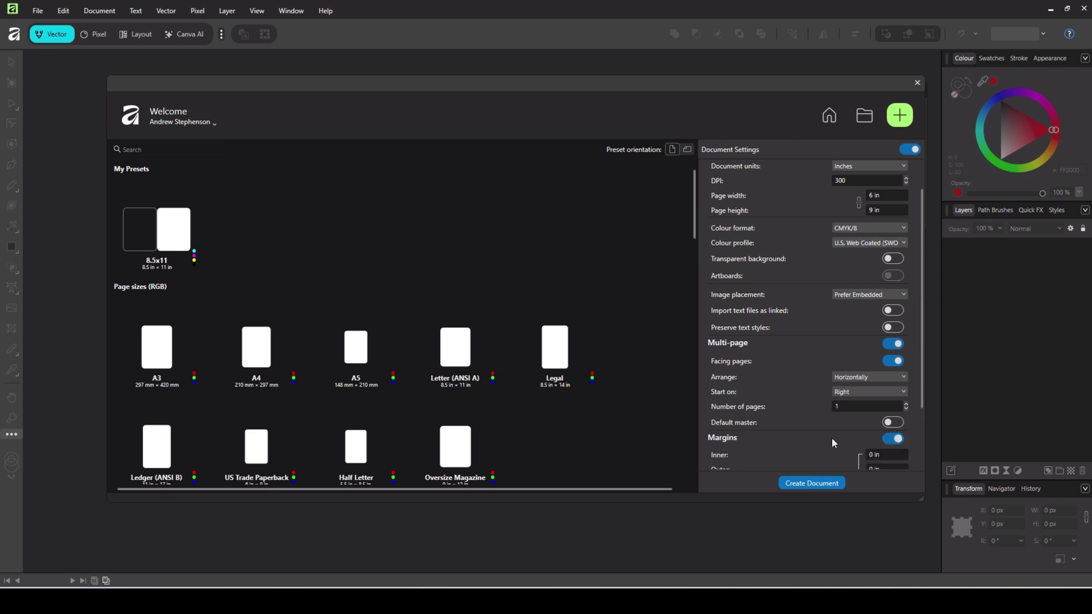
scroll(825, 426, down, 1)
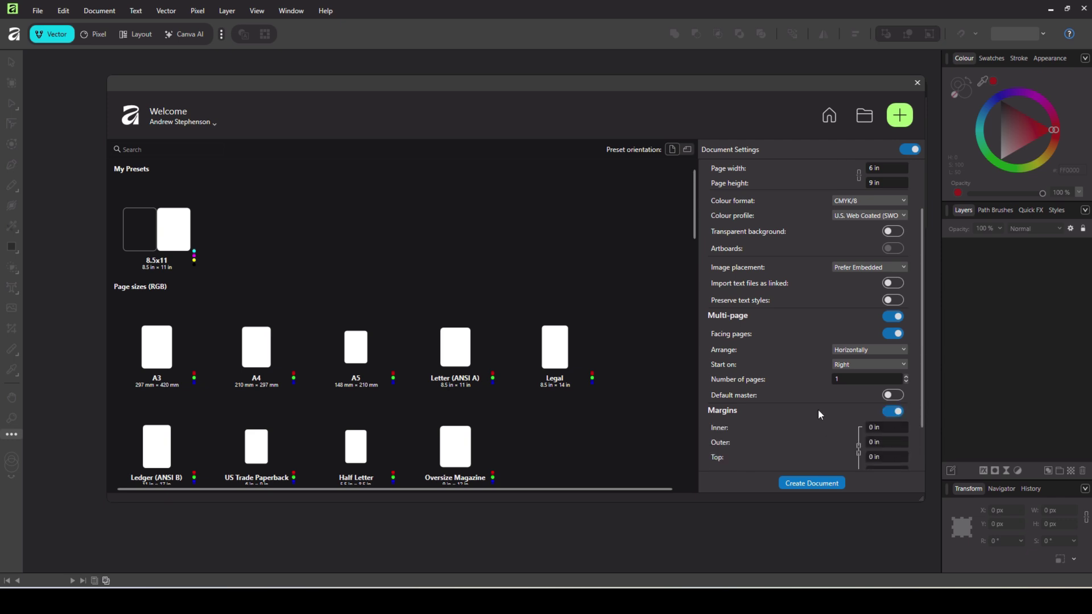
click(898, 335)
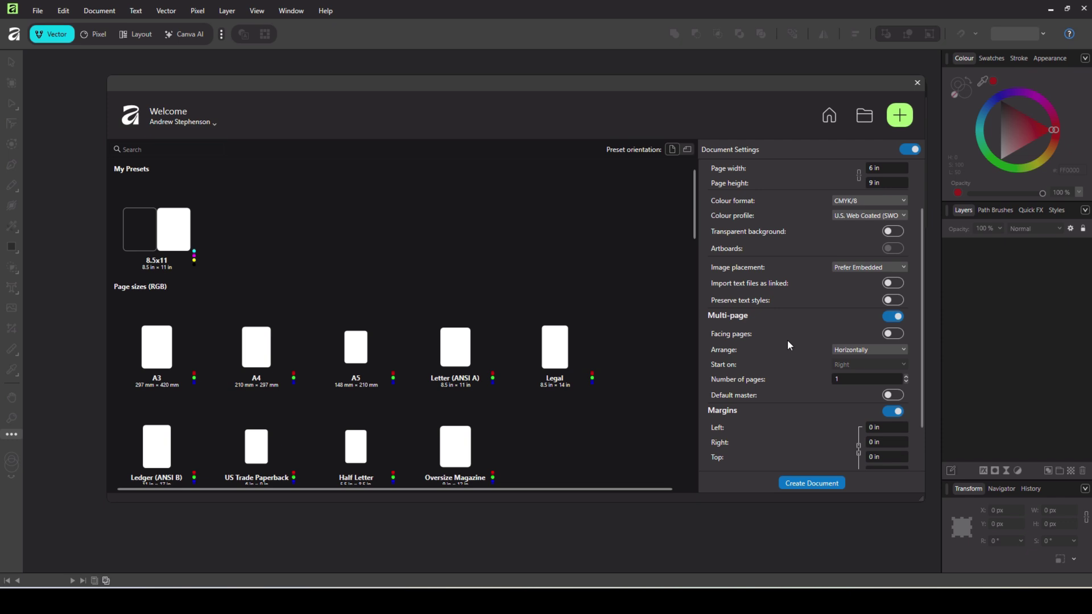
scroll(762, 435, down, 1)
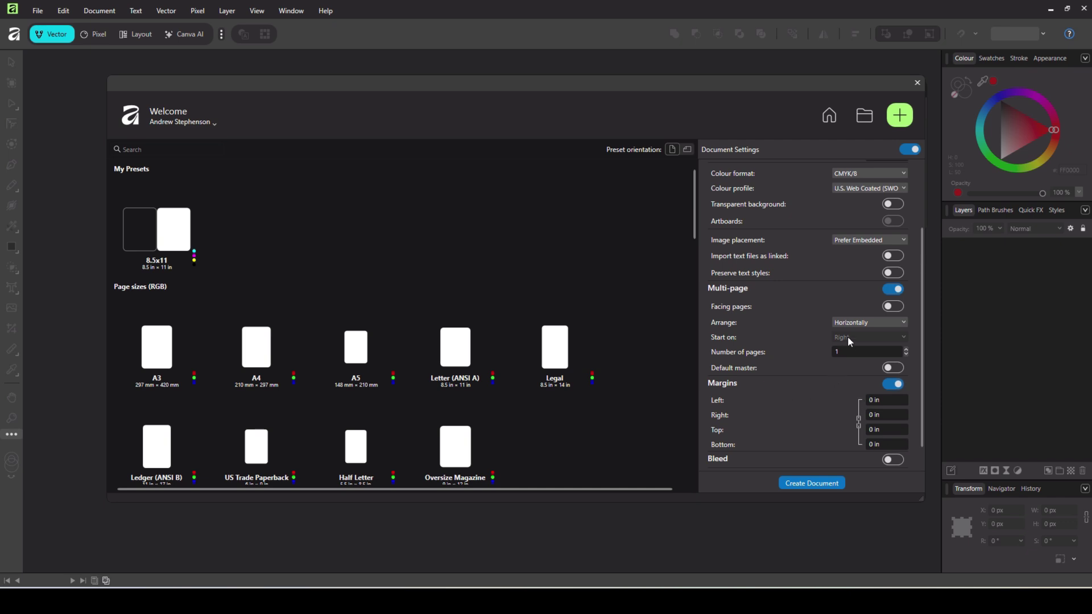
click(892, 306)
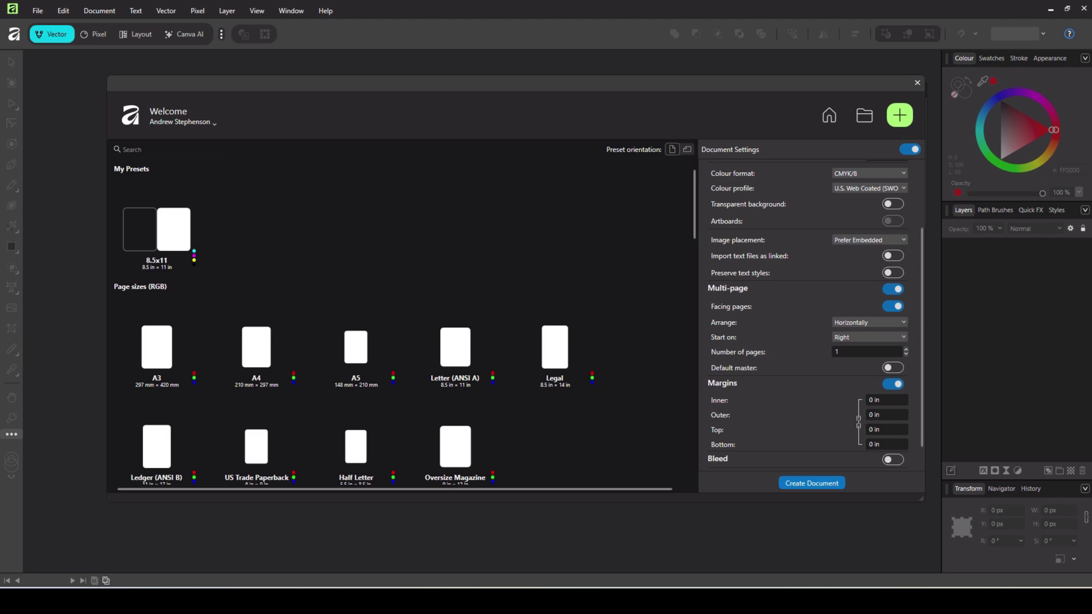
Step: Check KDP's inside margin requirement in the browser, and set all four linked document margins to 0.375 in
click(645, 560)
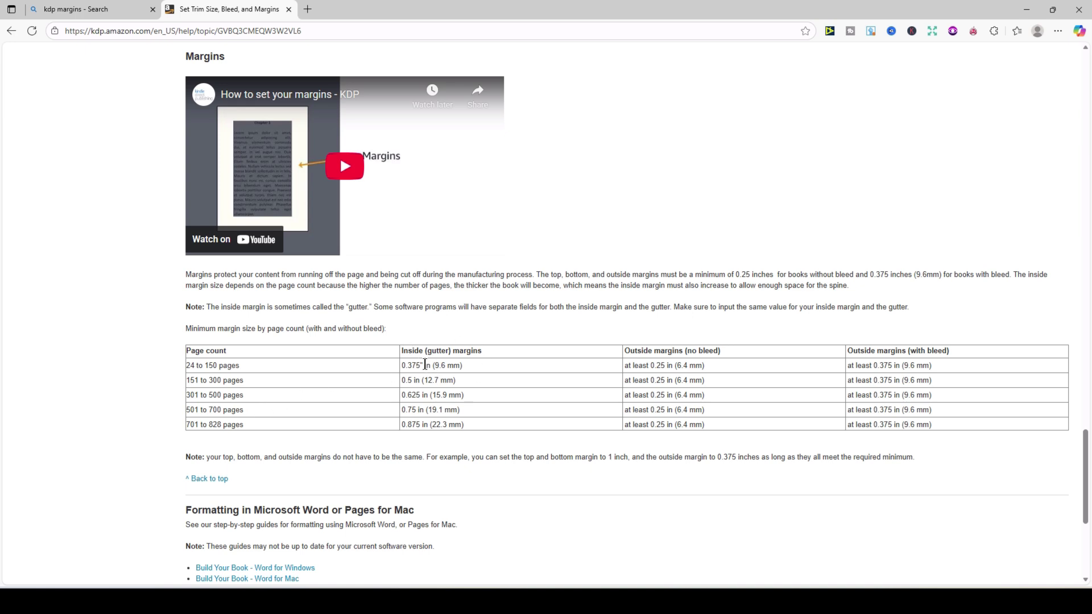
click(648, 599)
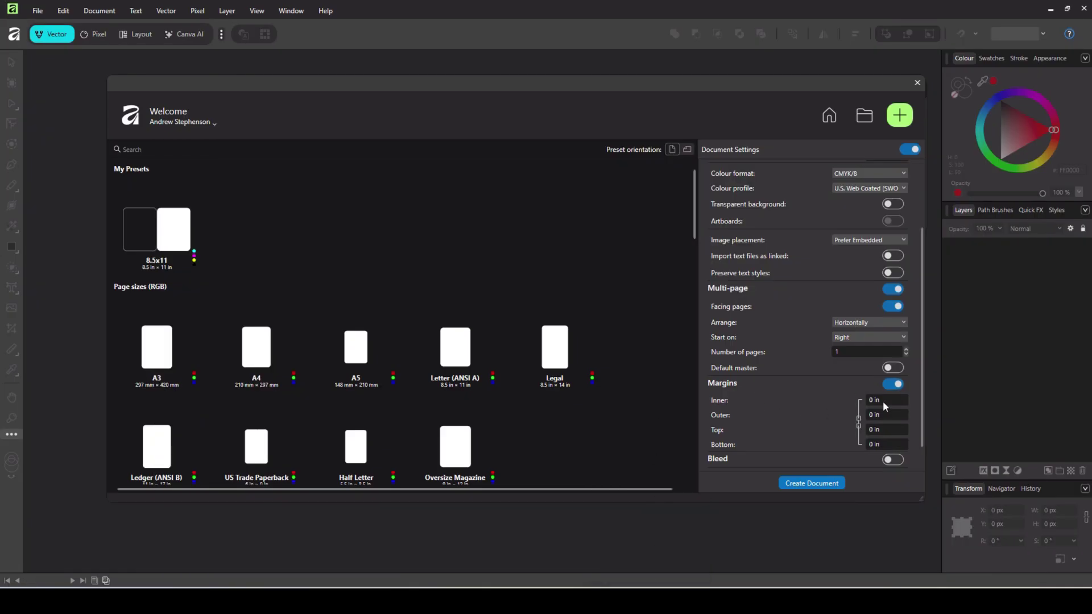
text(.375)
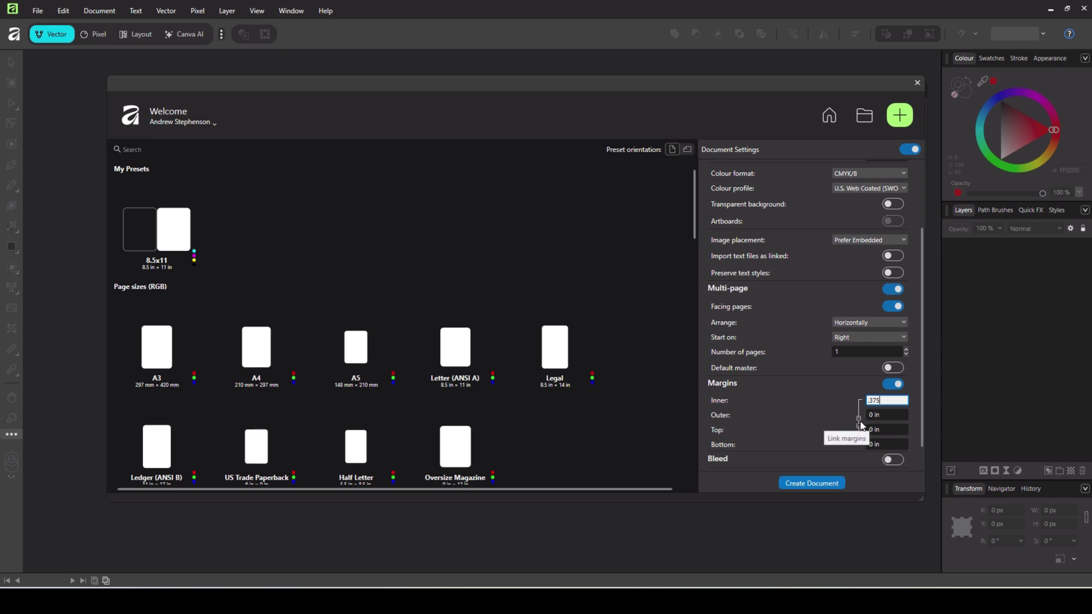
click(859, 421)
key(Return)
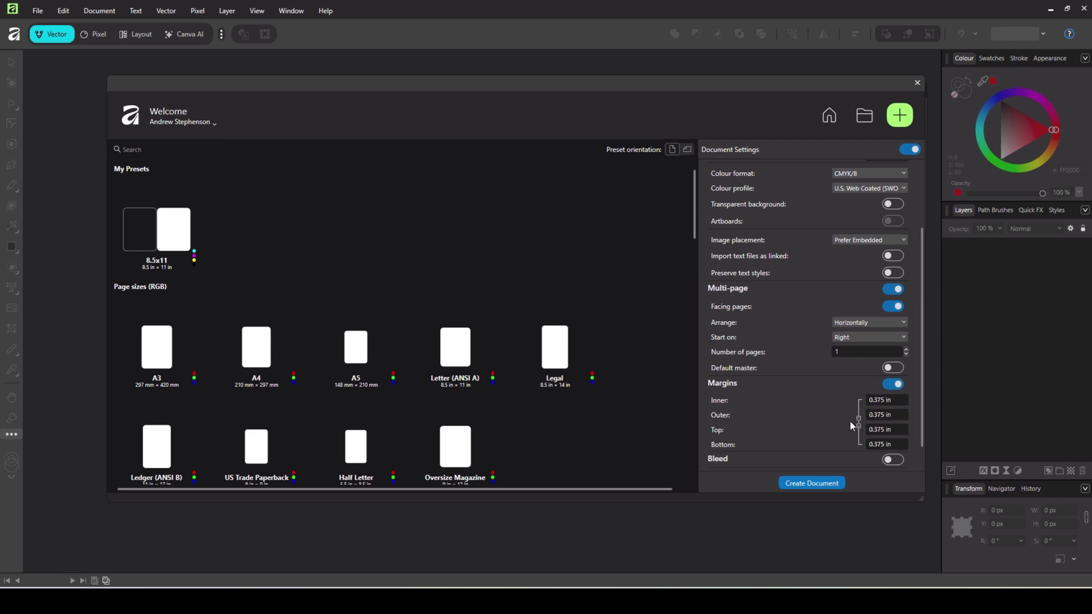
Step: Unlink the document margins, setting the inner margin to 0.375 in and the outer, top and bottom margins to 0.25 in
click(885, 403)
text(0)
key(Return)
click(858, 421)
click(874, 401)
text(.375)
click(880, 414)
text(.250)
key(Tab)
text(.25)
key(Tab)
text(.25)
key(Tab)
Step: Enable bleed and unlink its values, with 0 in for the inner bleed and 0.125 in for the outer, top and bottom
scroll(800, 404, down, 1)
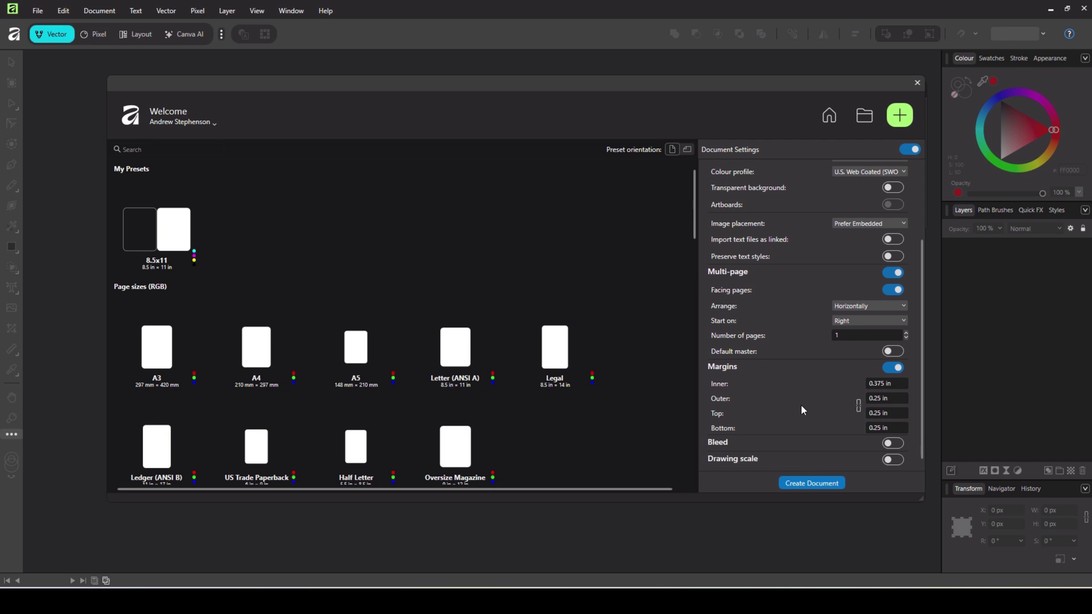
click(891, 443)
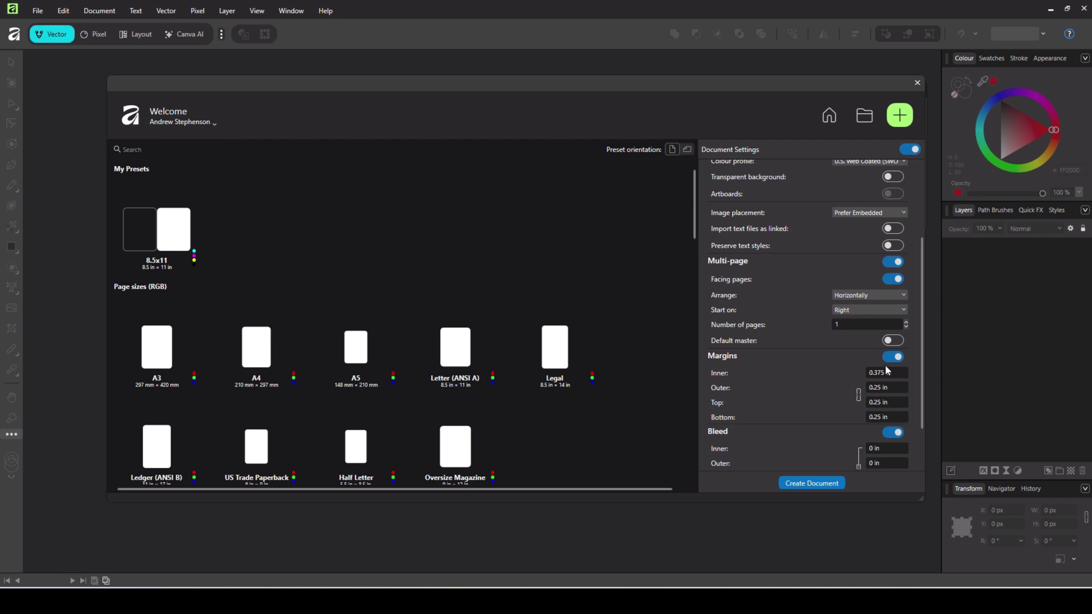
scroll(784, 386, down, 1)
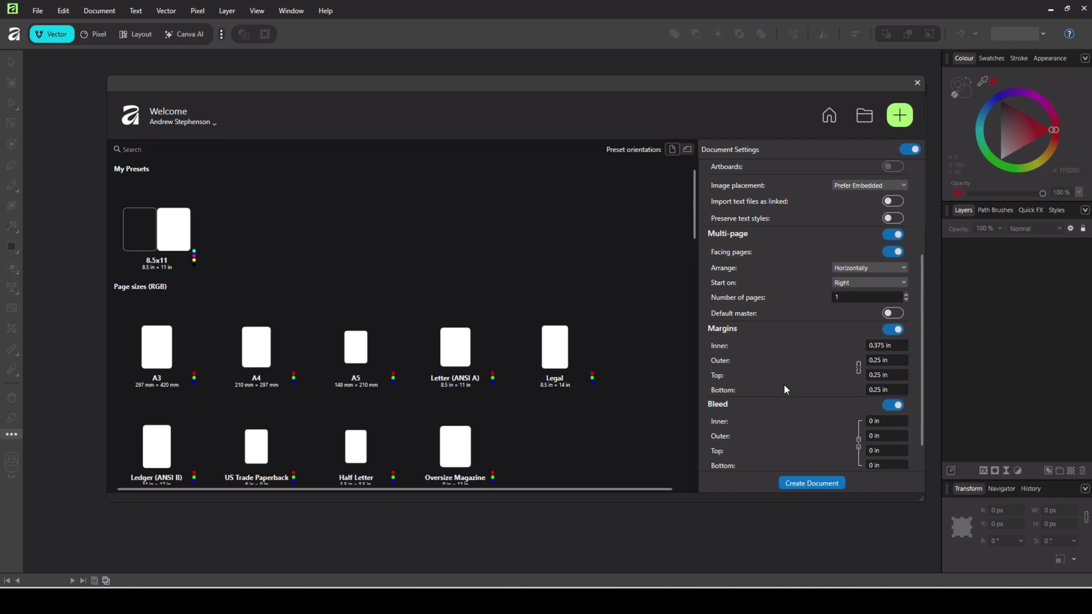
scroll(786, 389, down, 1)
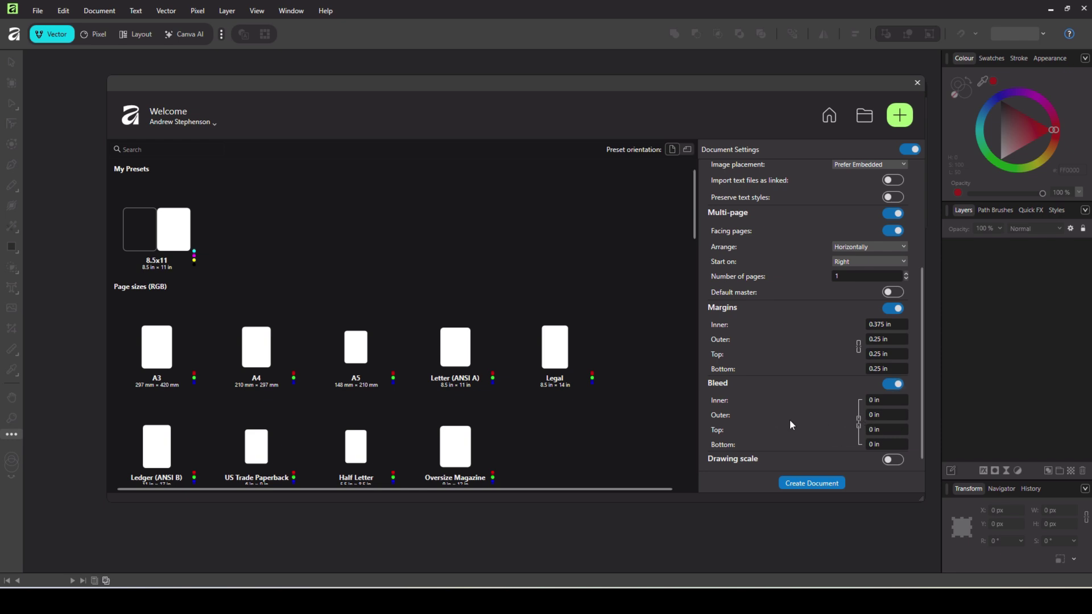
click(878, 419)
text(.125)
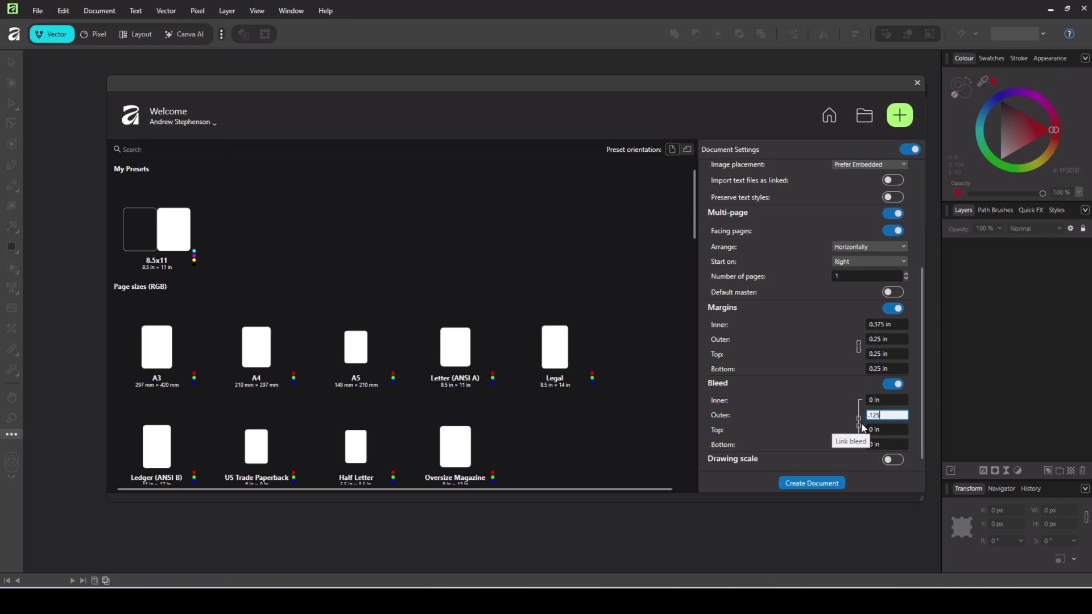
key(Return)
click(859, 421)
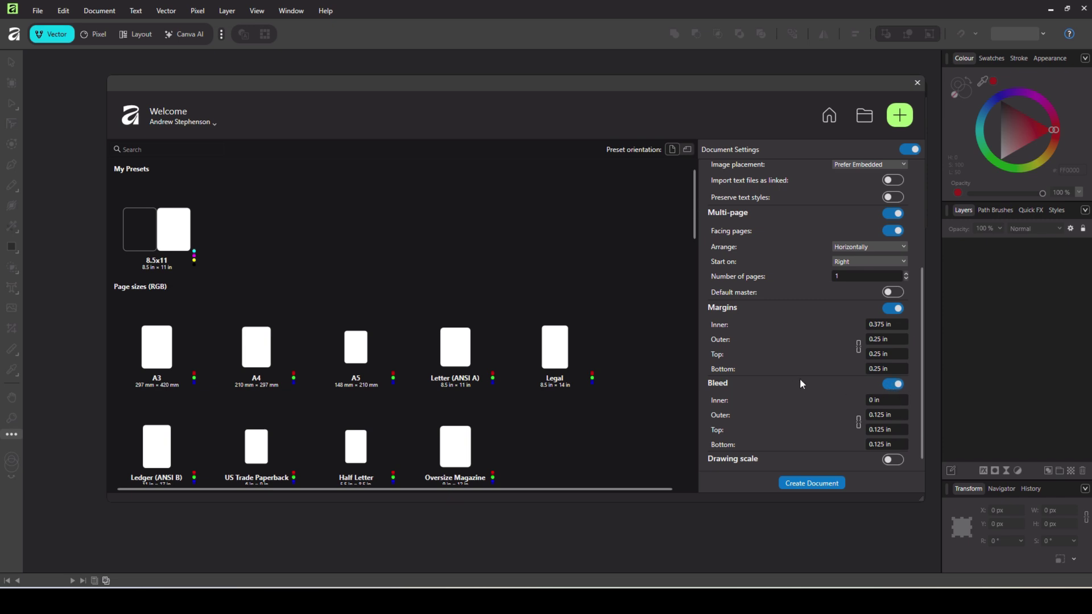
Step: Save the current settings as the 6x9 preset and create a new document from it
scroll(800, 379, up, 5)
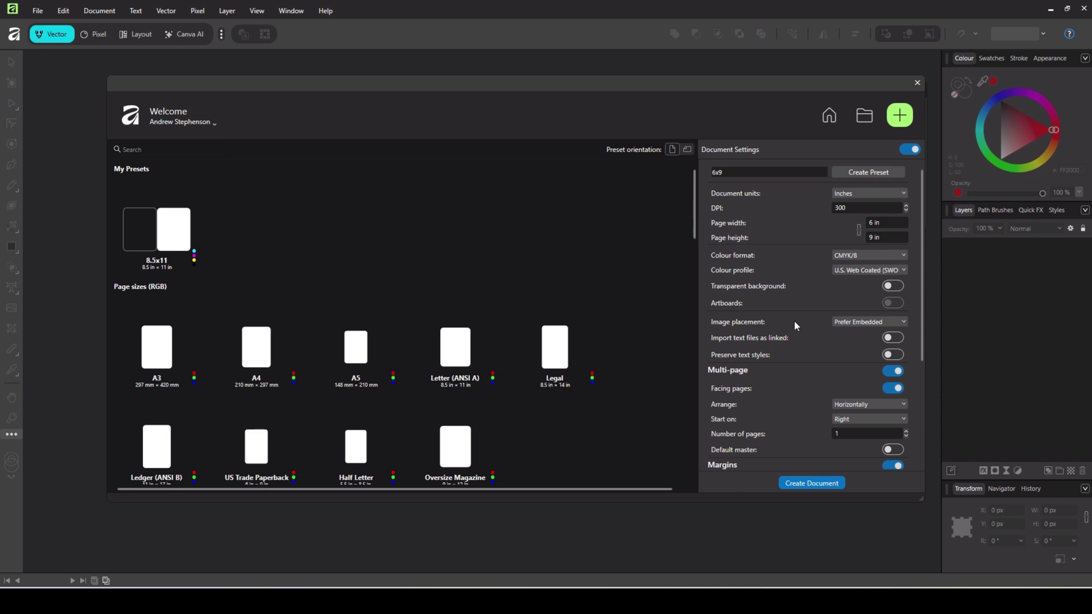
click(873, 171)
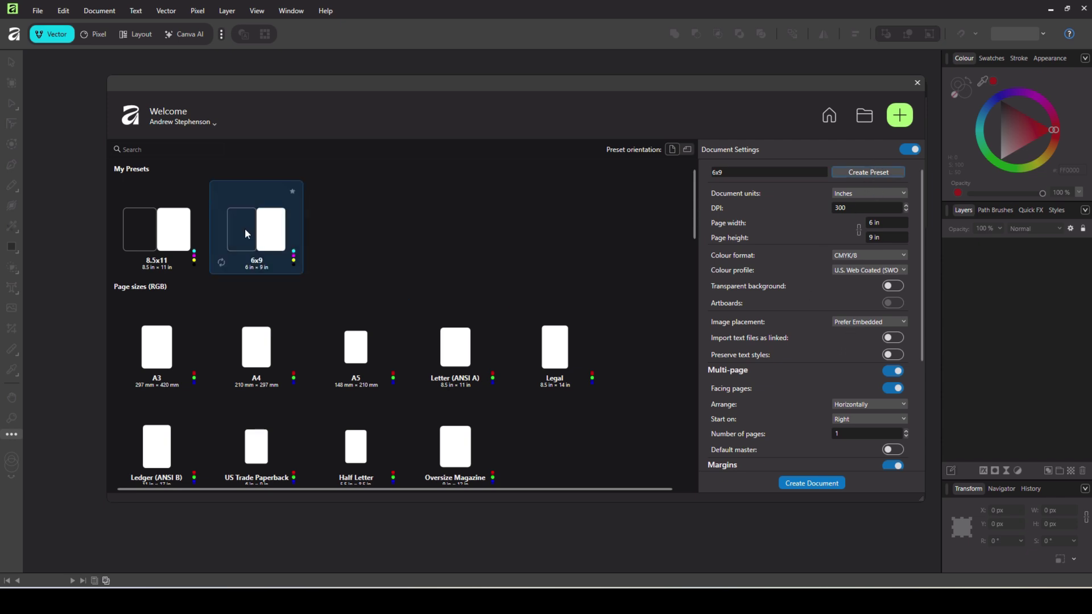
click(238, 242)
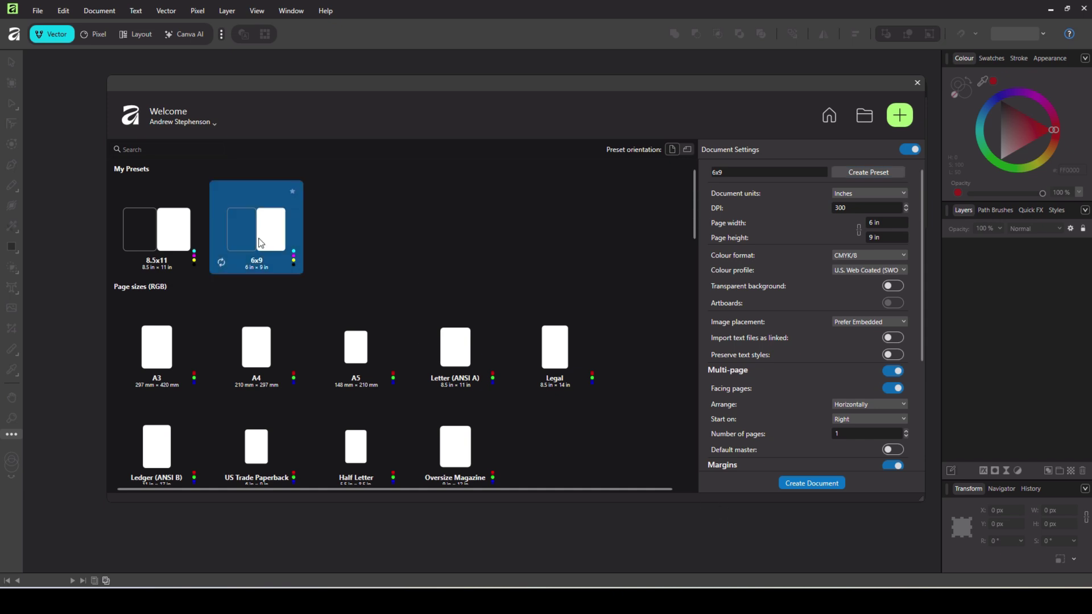
click(811, 484)
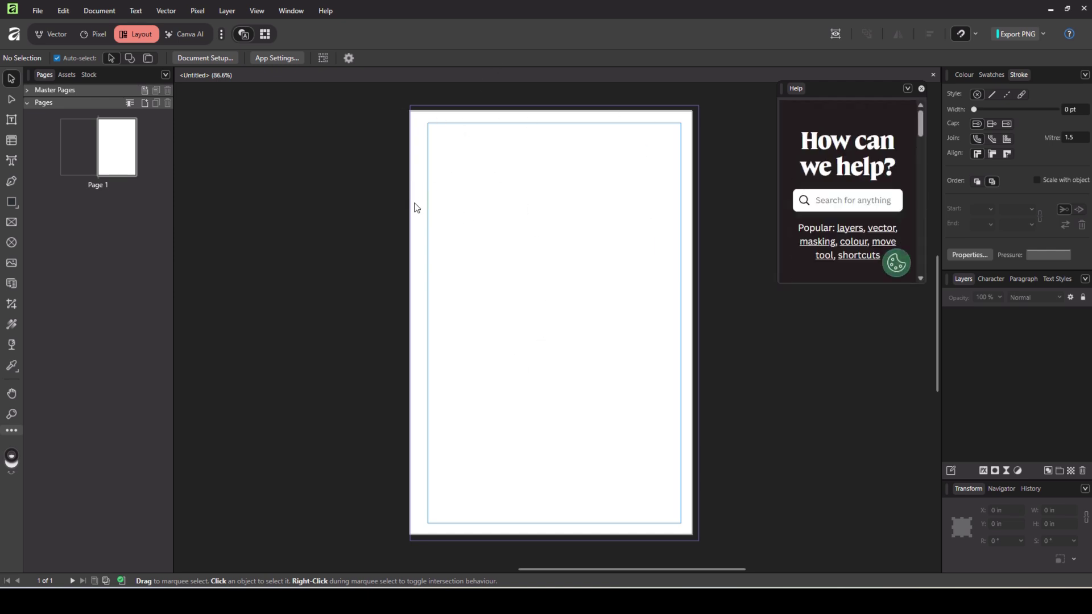
Step: Add pages 2 and 3 as a facing spread after page 1, and close the floating Help window
right_click(134, 166)
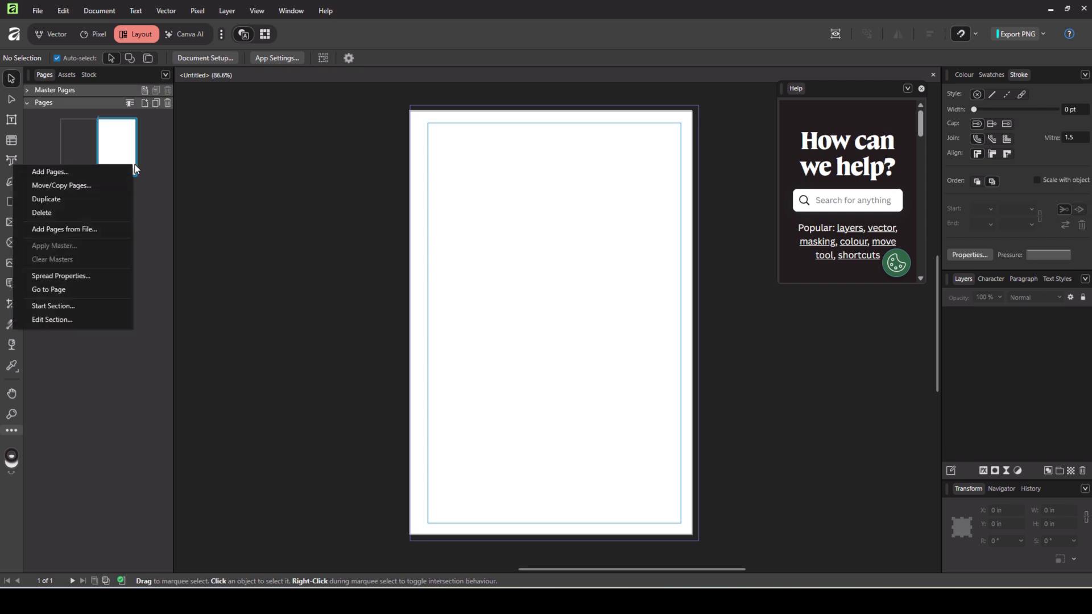
click(91, 172)
click(610, 342)
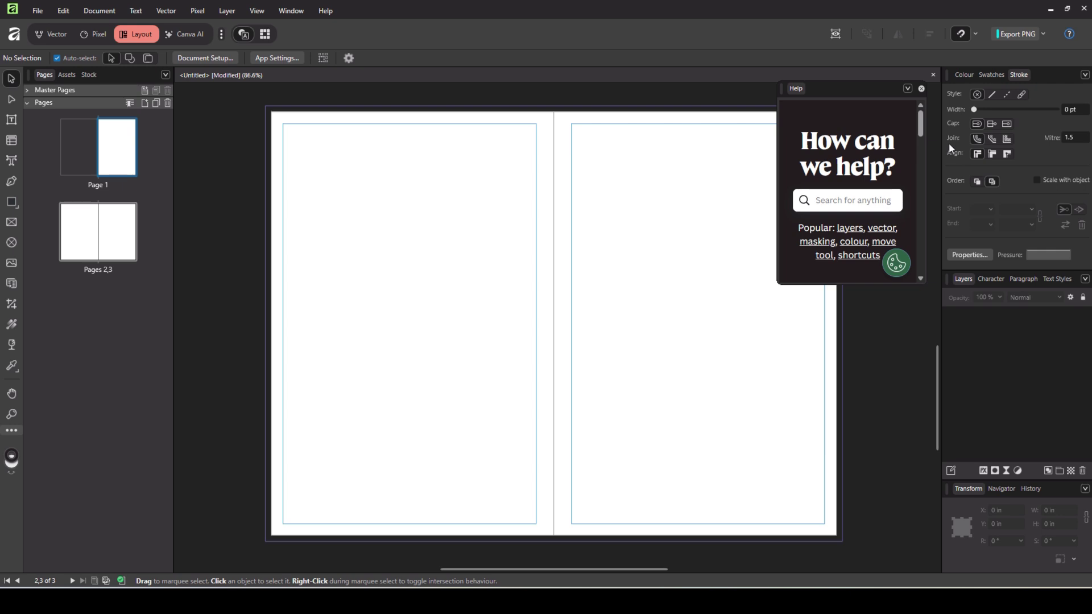
click(922, 89)
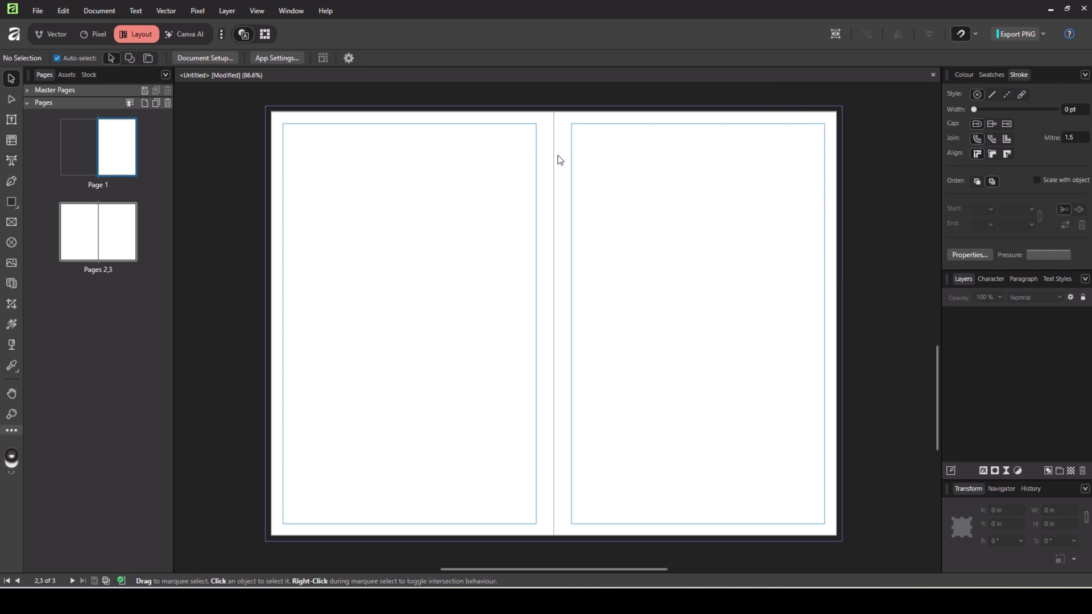